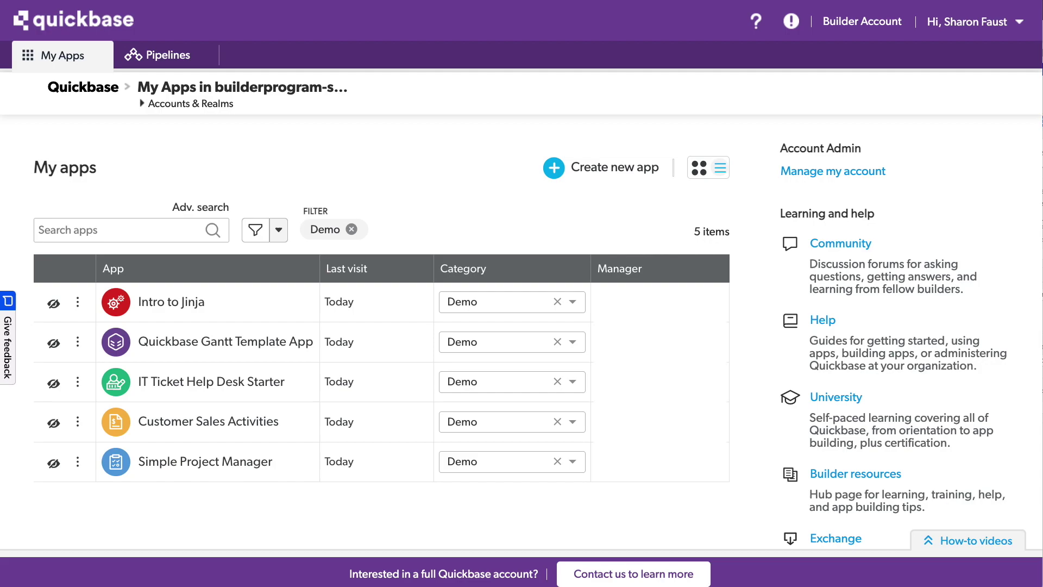
Step: Search the Exchange for 'gantt' and open the Quickbase Gantt Template App listing
scroll(885, 387, down, 1)
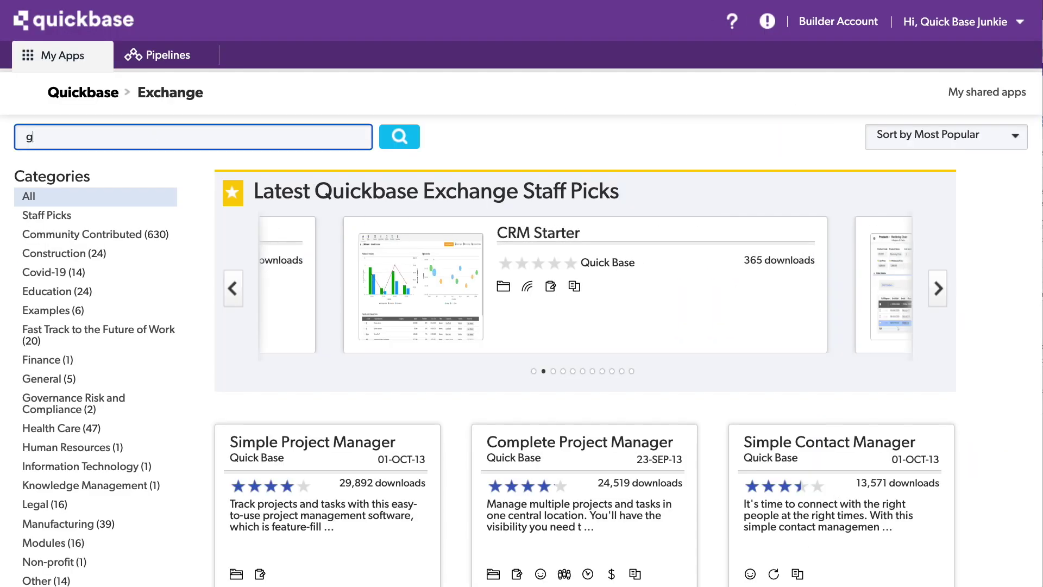
text(antt)
key(Return)
scroll(521, 326, down, 6)
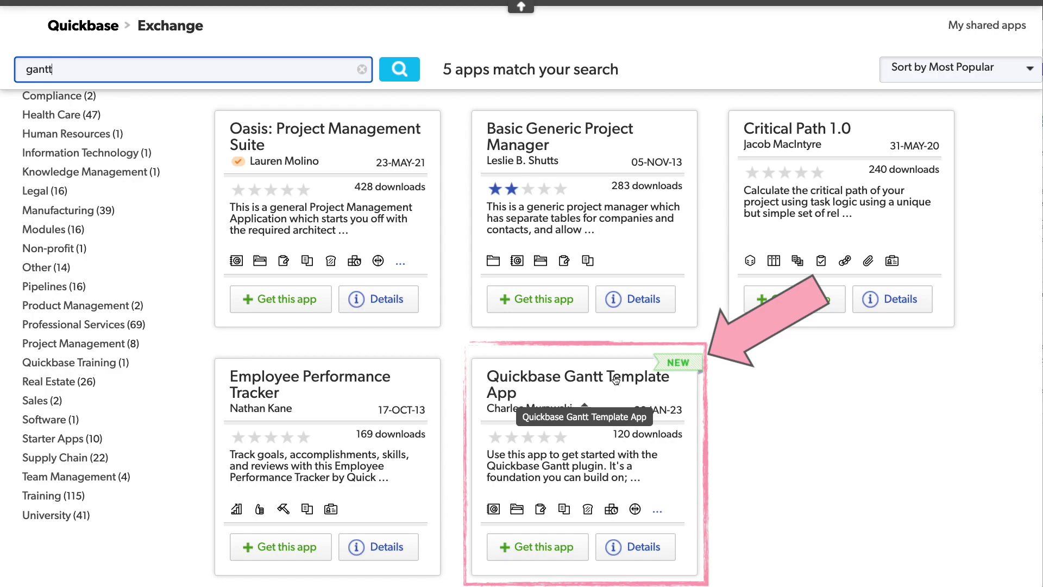
click(615, 380)
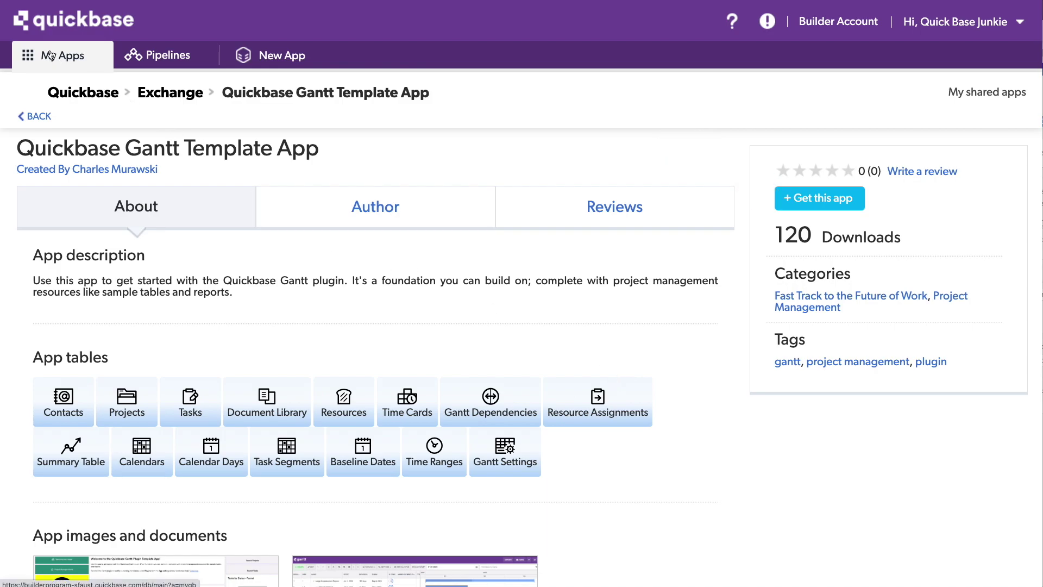
Step: In the Admin Console Permissions page, confirm all users can install and edit plugins
click(50, 55)
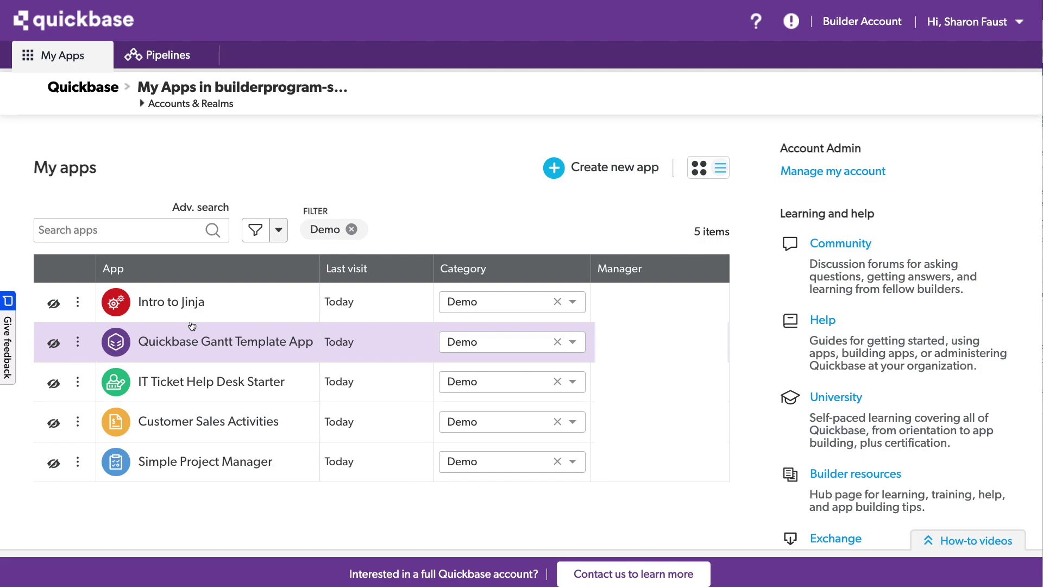
scroll(817, 197, down, 1)
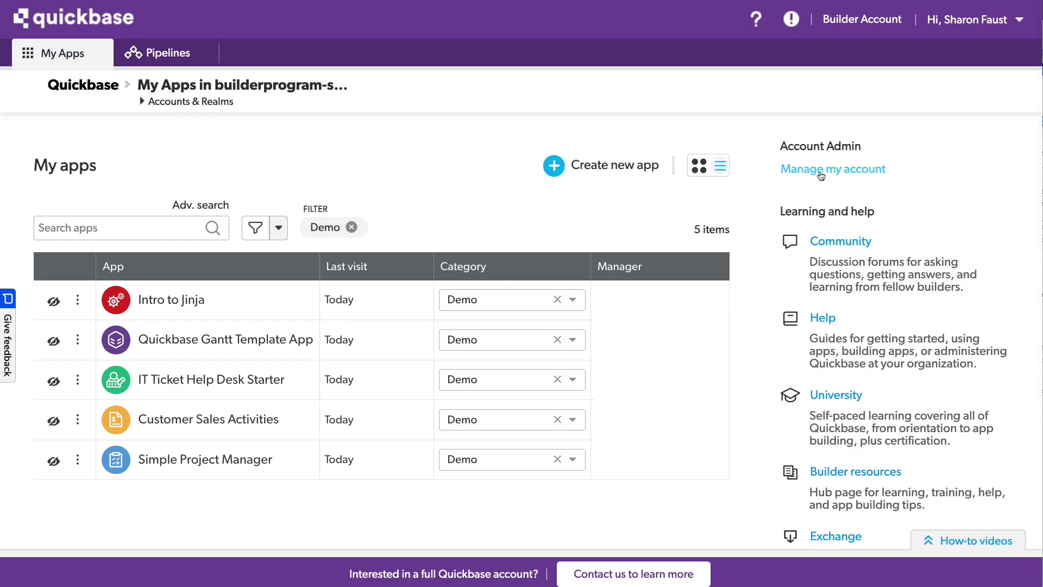
click(820, 170)
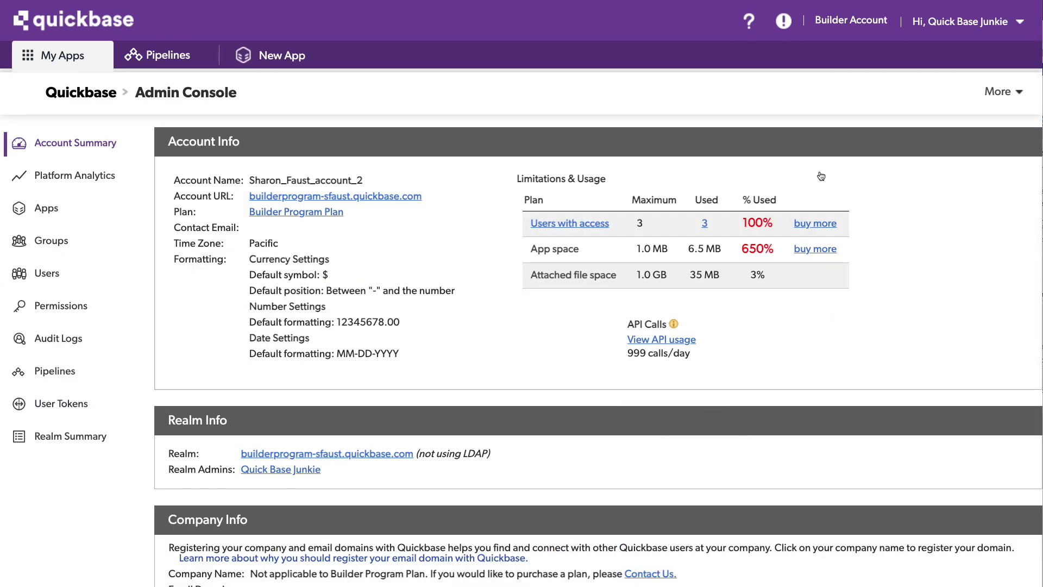
click(88, 305)
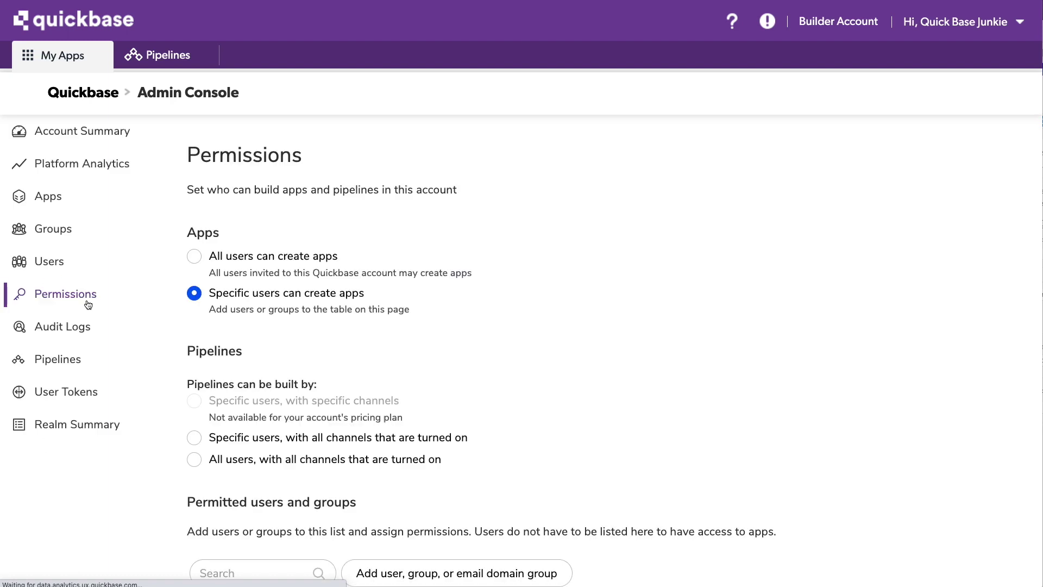
scroll(88, 305, down, 5)
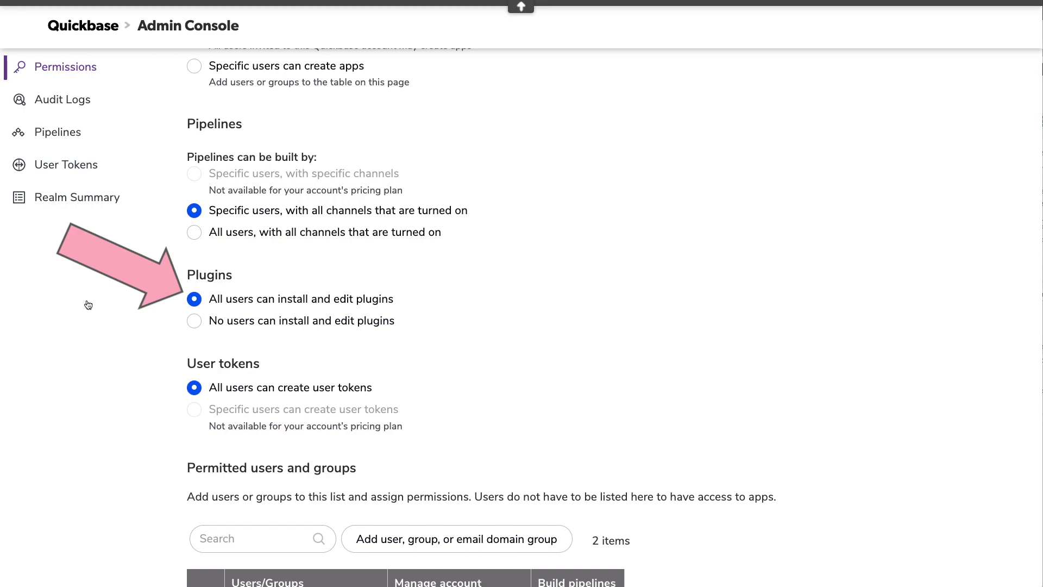
scroll(88, 304, up, 5)
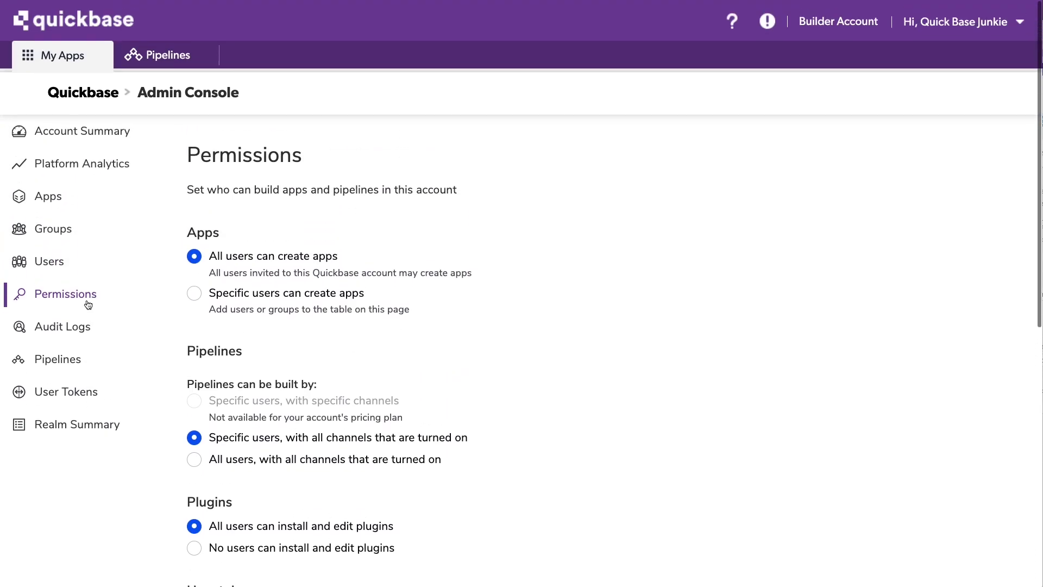
Step: Open the Quickbase Gantt Template App from My Apps and go to its Plugins page
click(64, 56)
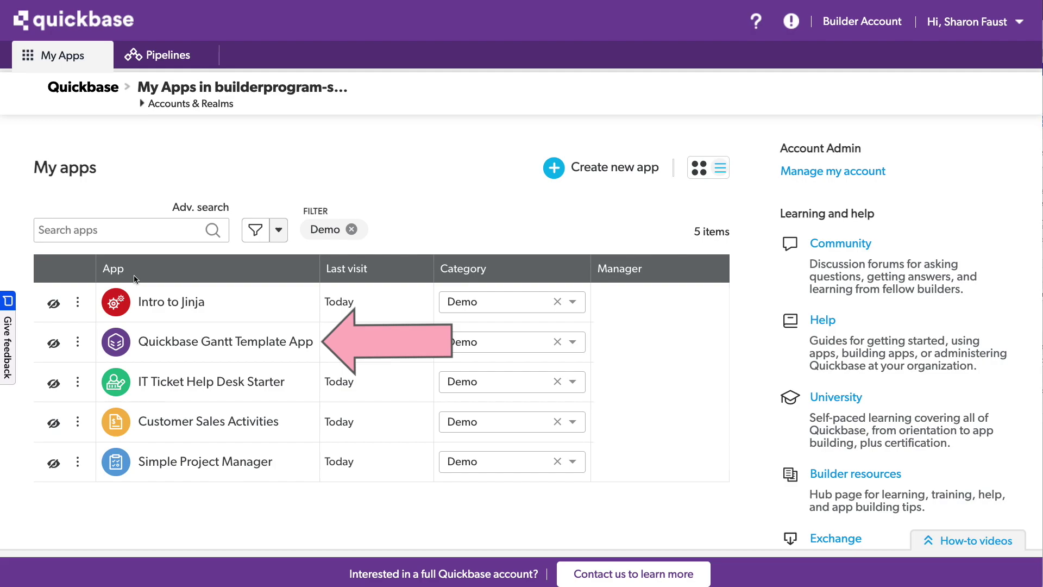
click(161, 342)
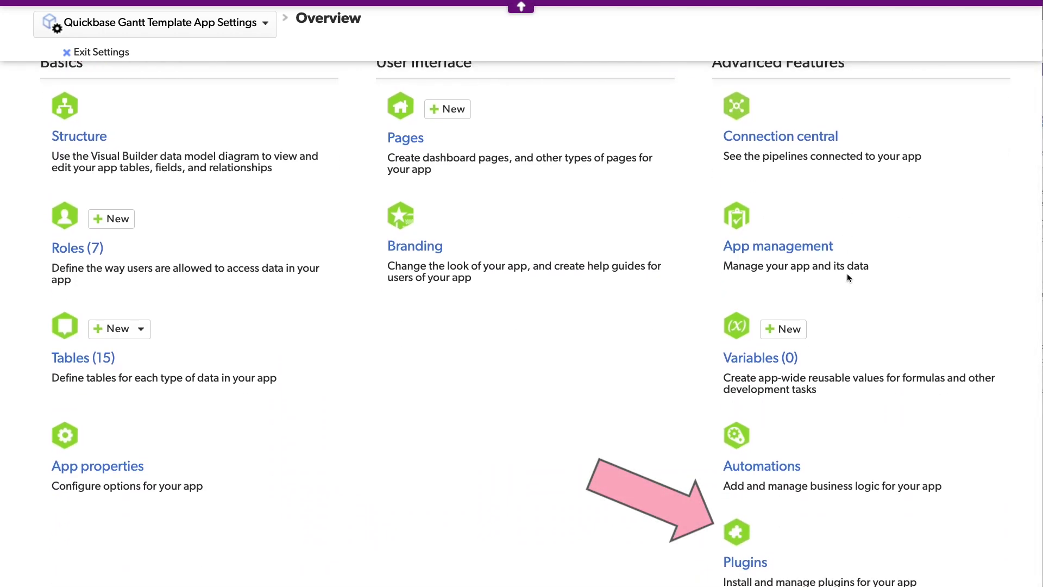
click(744, 560)
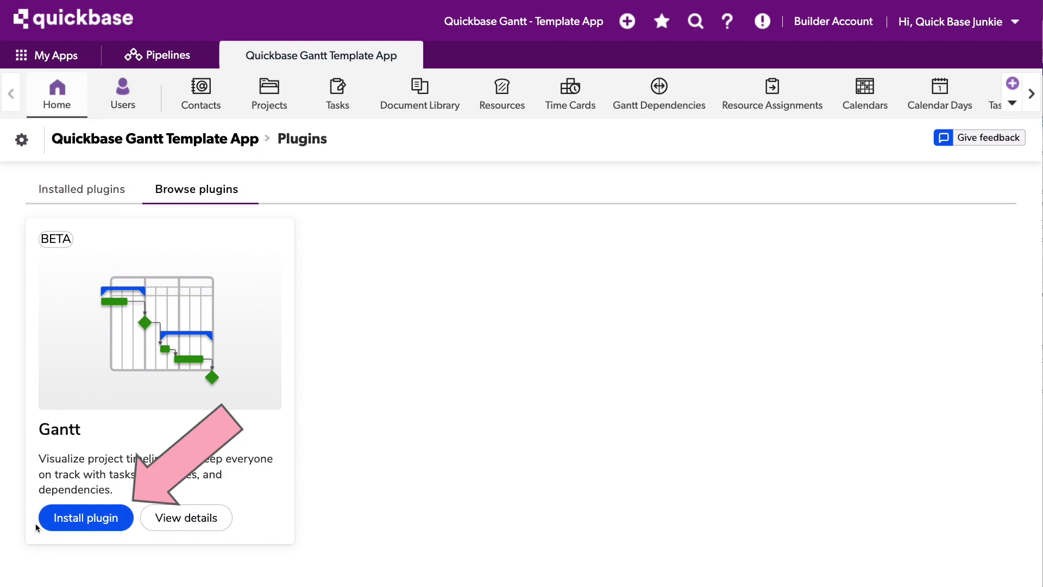
Step: Start installing the Gantt plugin, title it 'My Gantt Plugin' and confirm all requirements are met
click(97, 520)
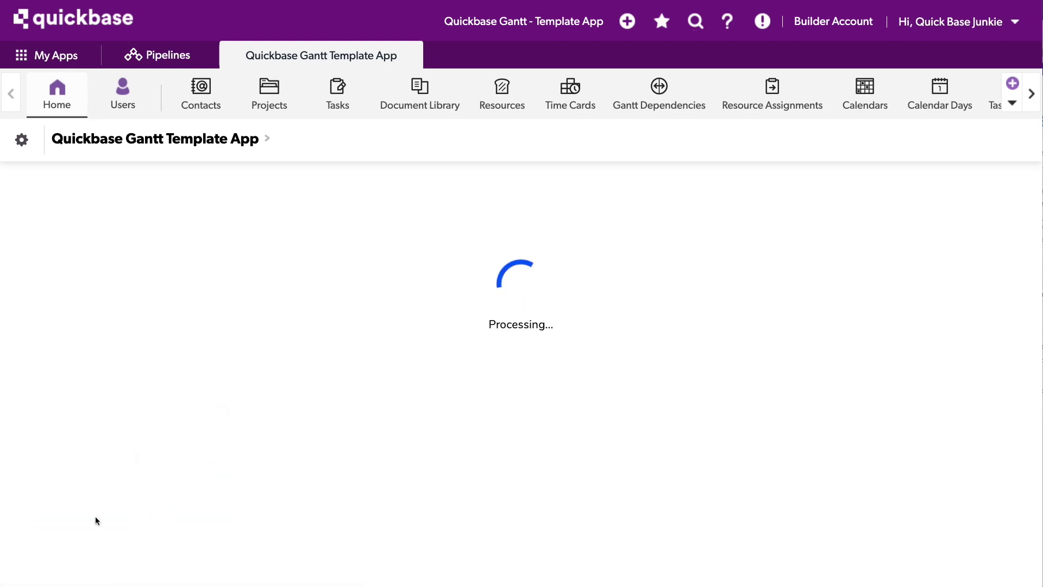
scroll(96, 521, down, 2)
click(103, 313)
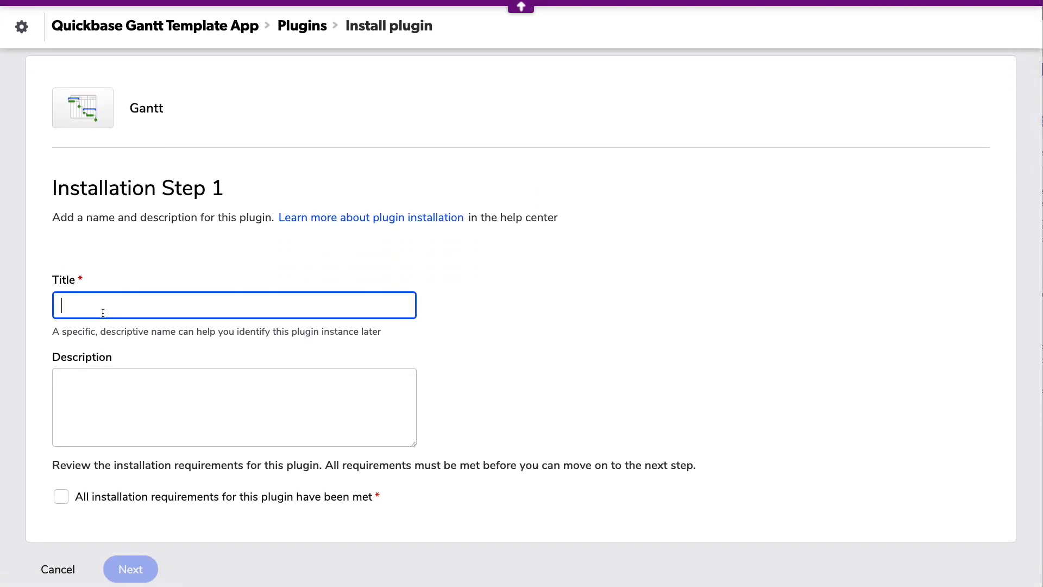
text(My Gantt Plugin)
scroll(470, 342, down, 1)
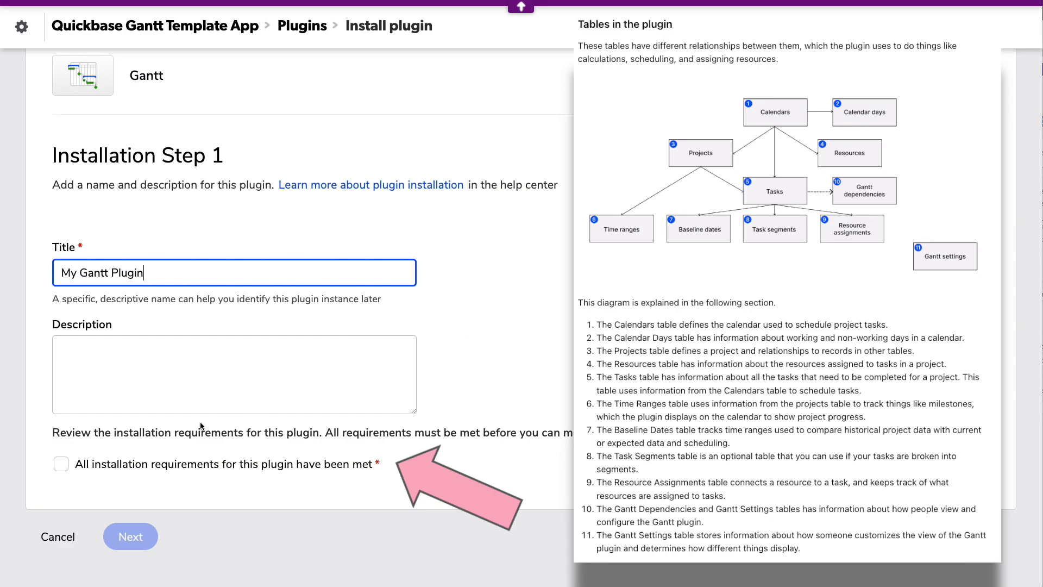
click(61, 464)
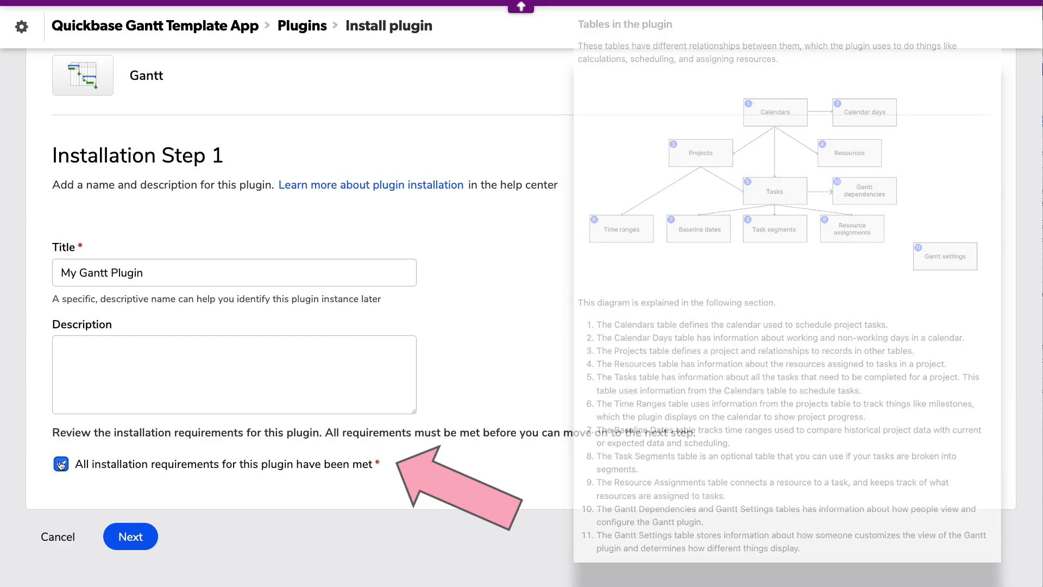
Step: Map the plugin's projects and tasks tables to Projects and Tasks
click(130, 538)
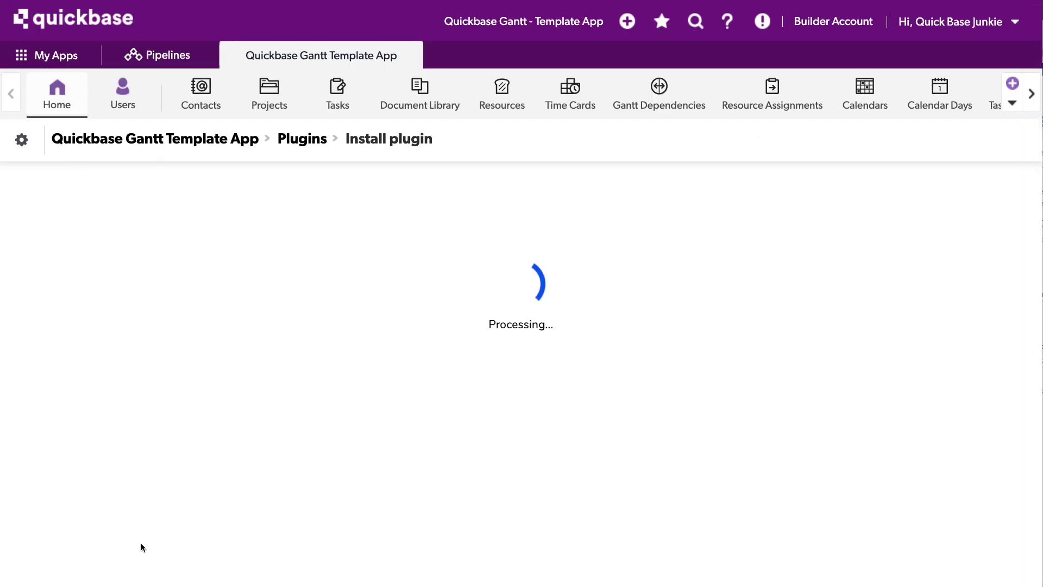
scroll(661, 399, down, 6)
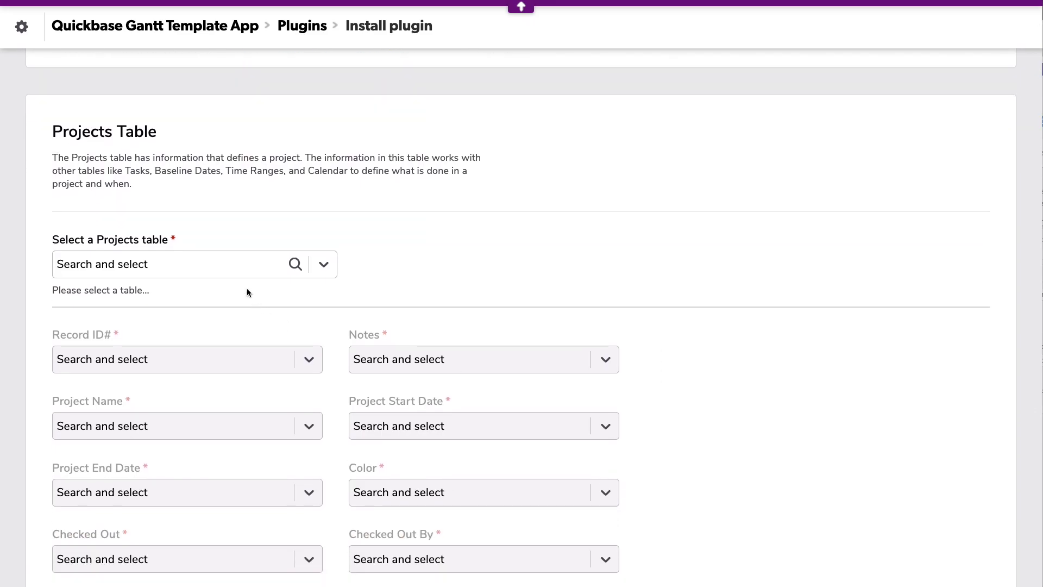
click(256, 264)
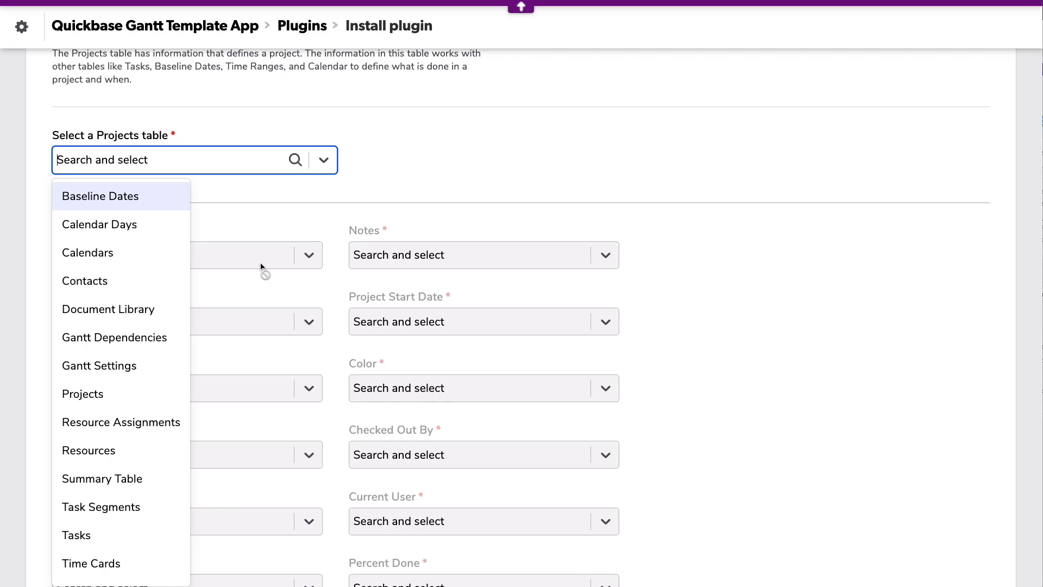
click(83, 394)
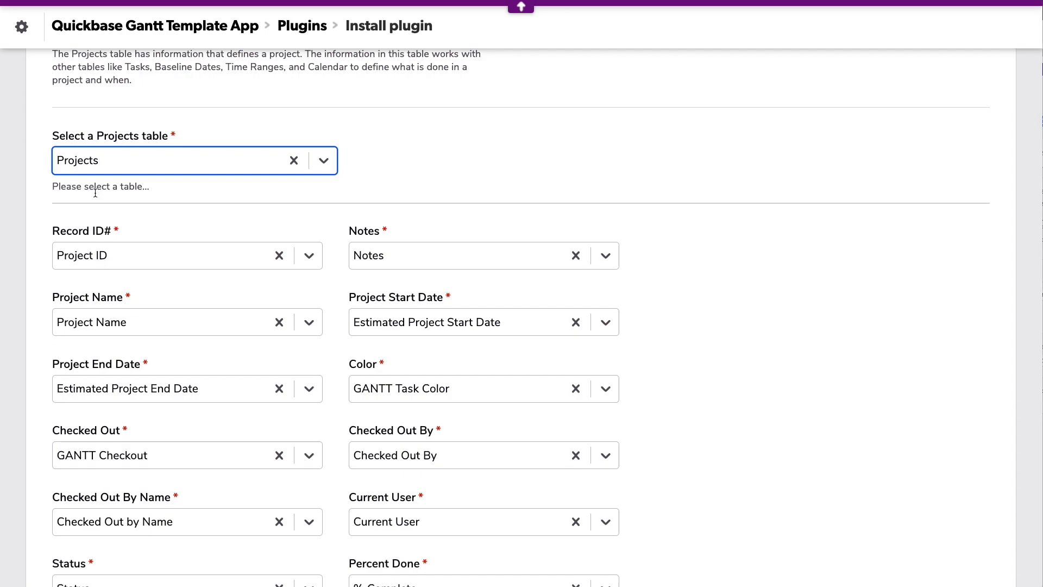
scroll(95, 193, down, 10)
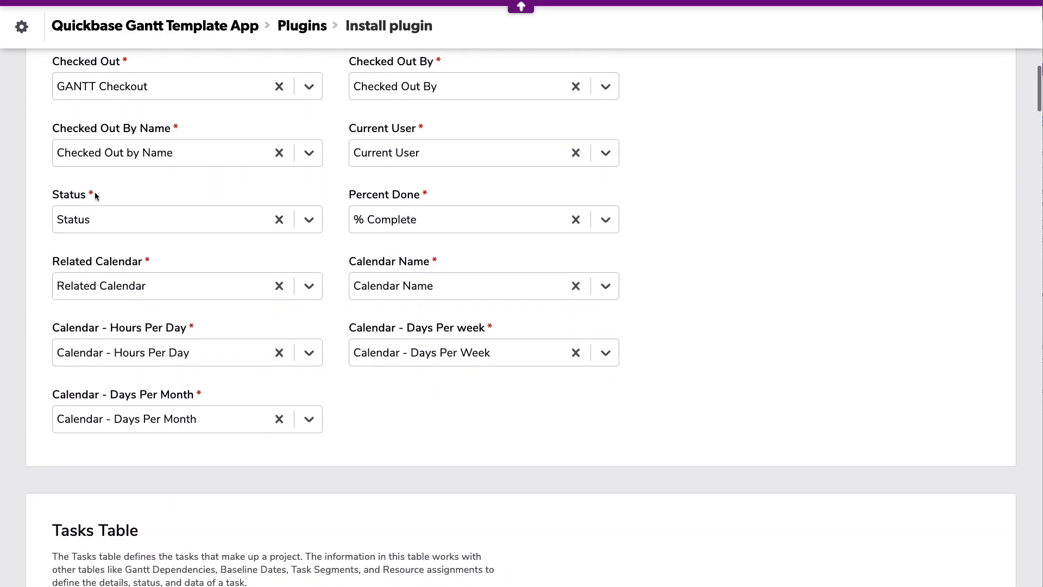
scroll(95, 193, down, 7)
click(122, 163)
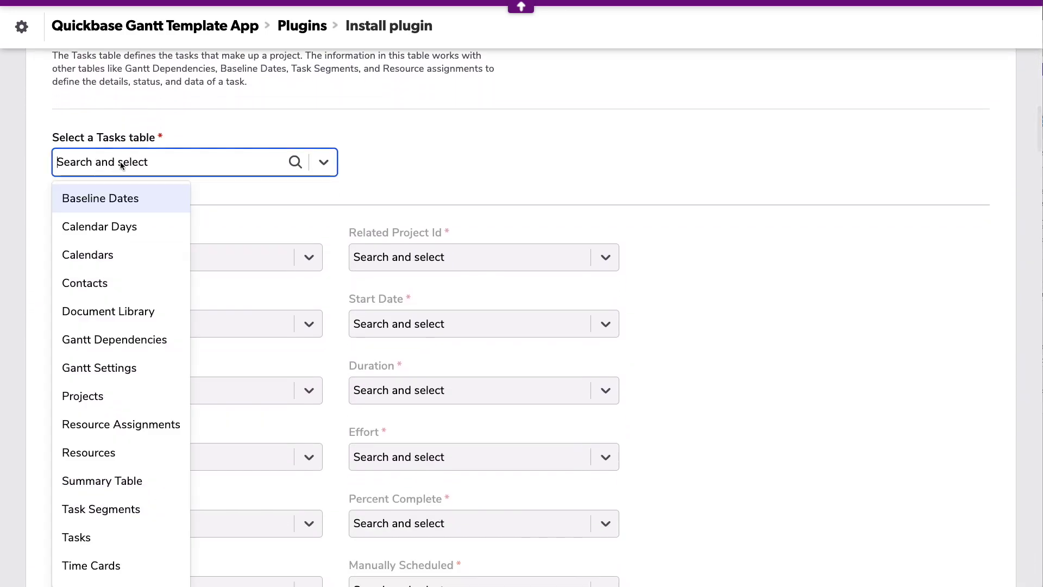
text(task)
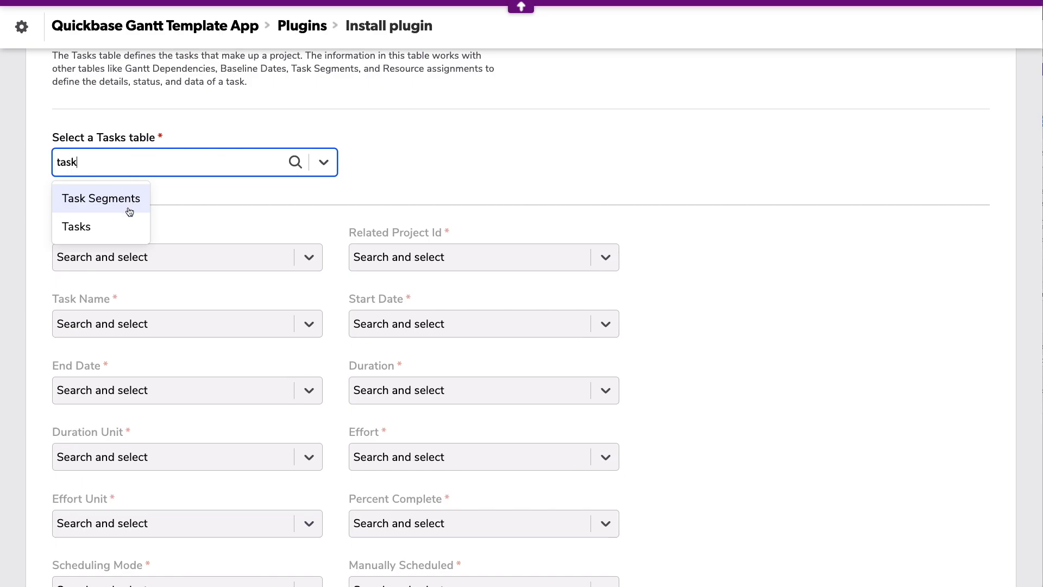
click(121, 227)
Step: Map the dependencies table to Gantt Dependencies and the resources table to Resources
scroll(121, 229, down, 4)
scroll(121, 228, down, 14)
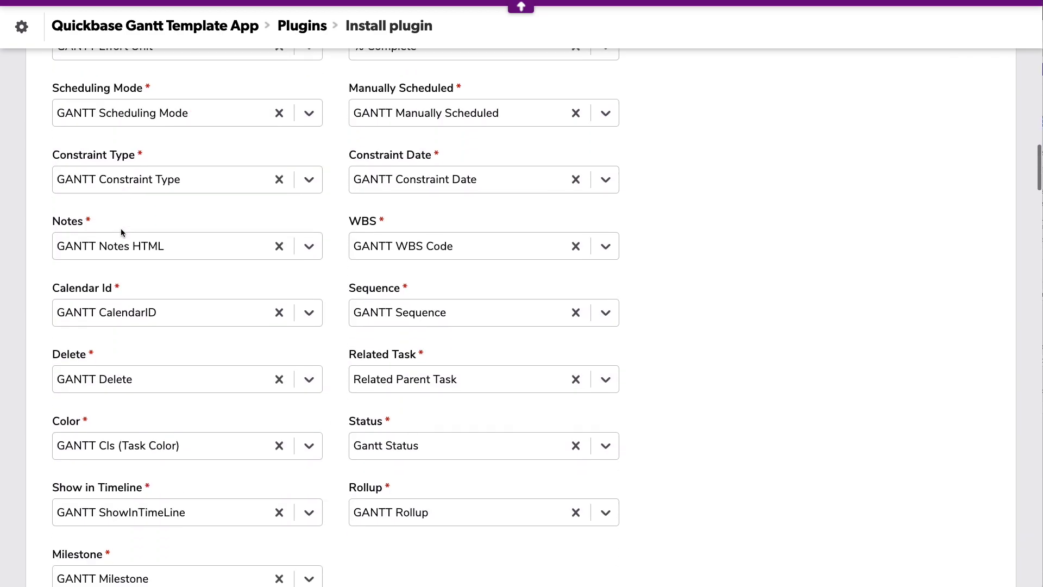
scroll(121, 233, down, 1)
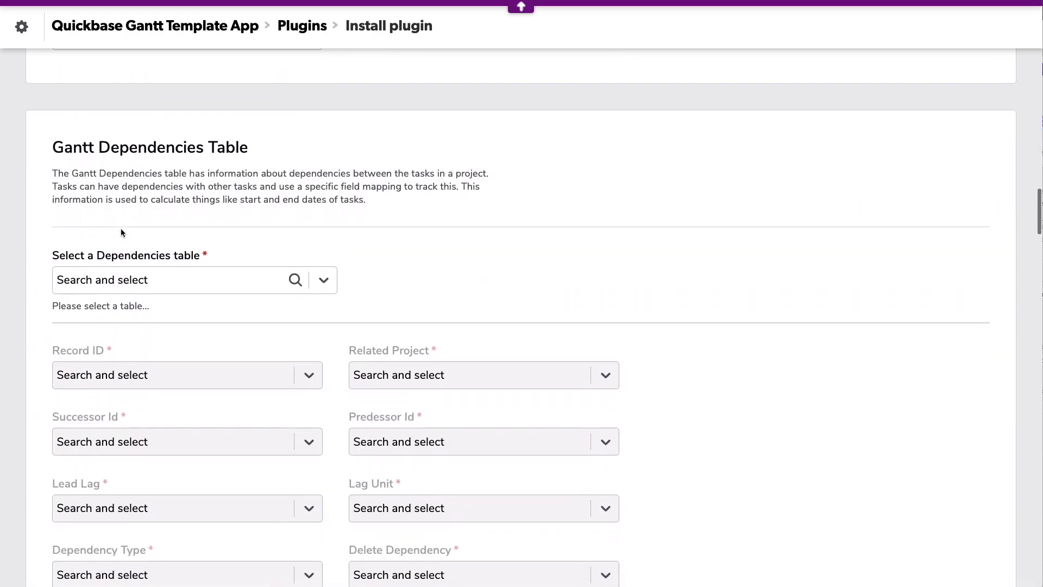
click(160, 280)
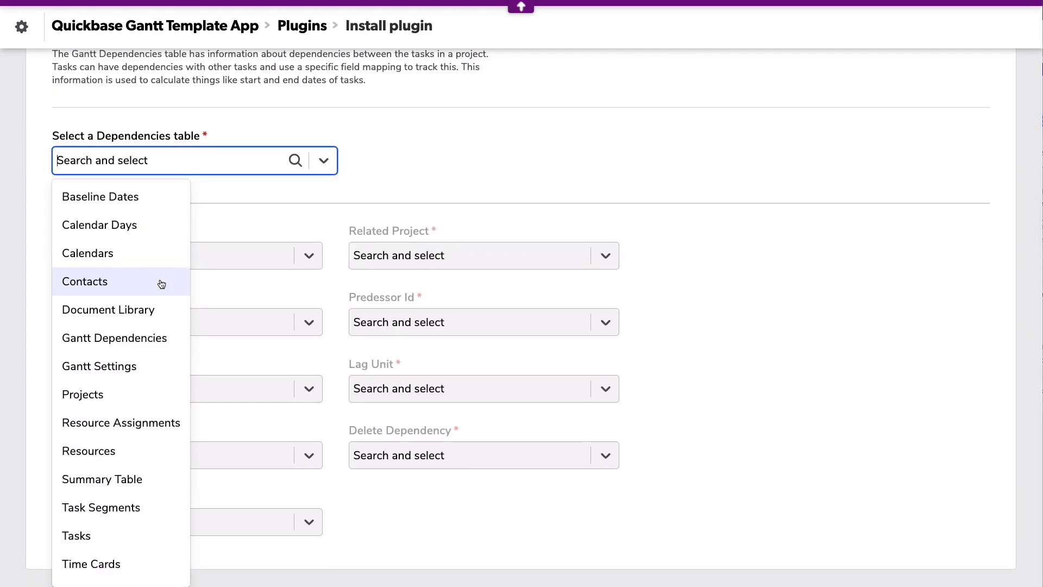
text(depe)
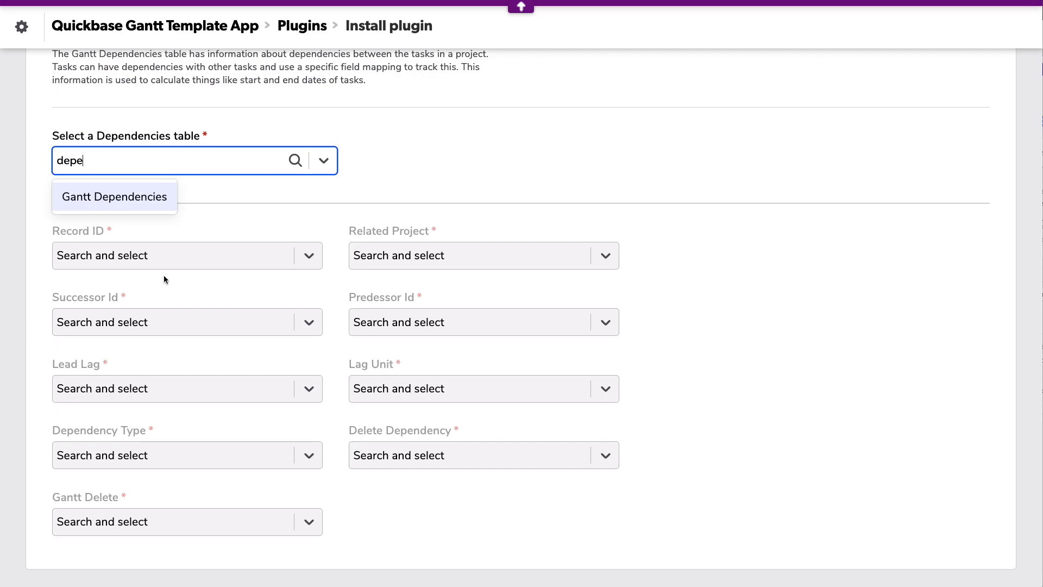
click(148, 195)
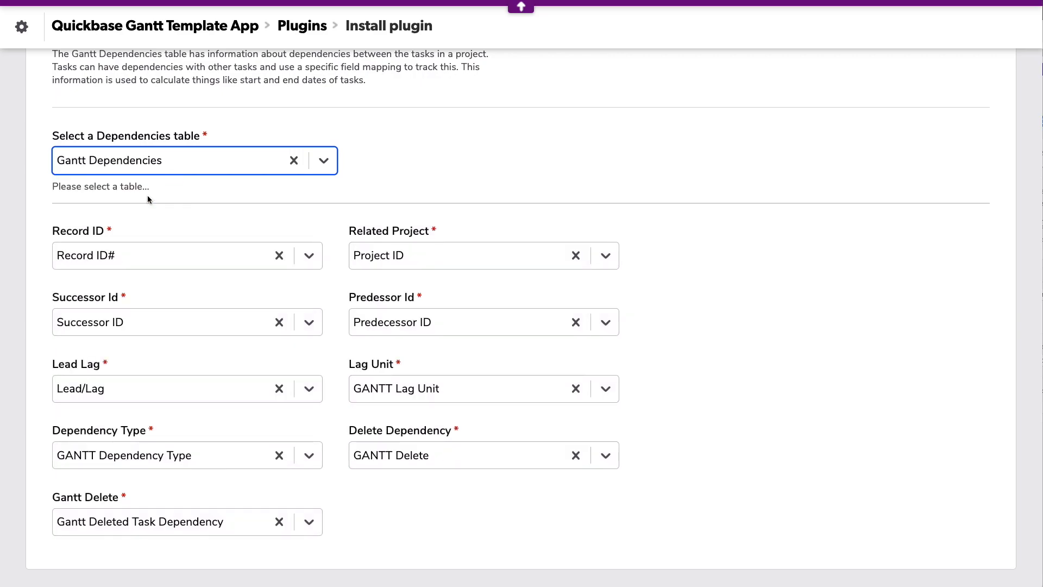
scroll(148, 195, down, 10)
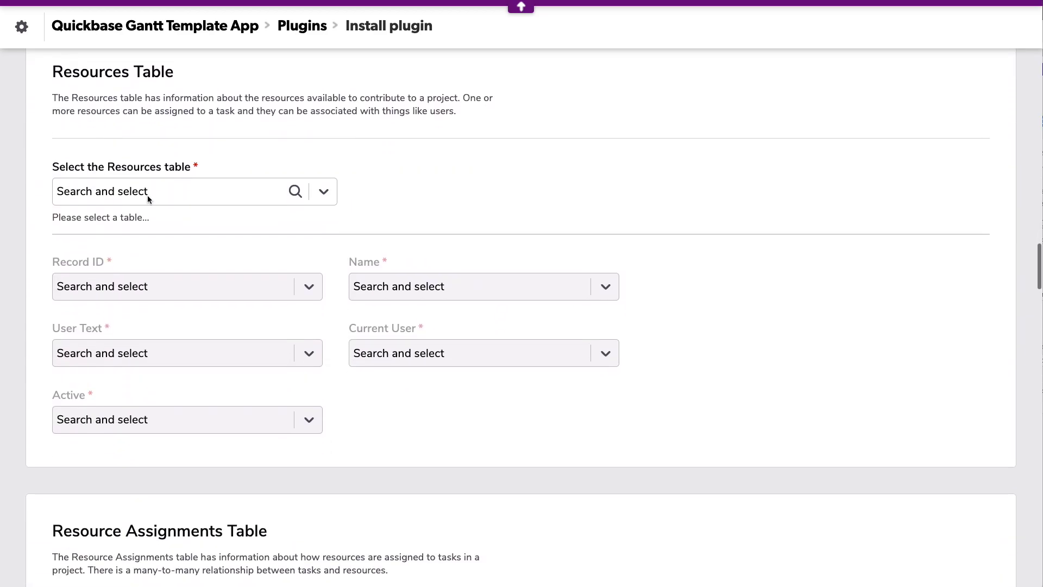
click(147, 195)
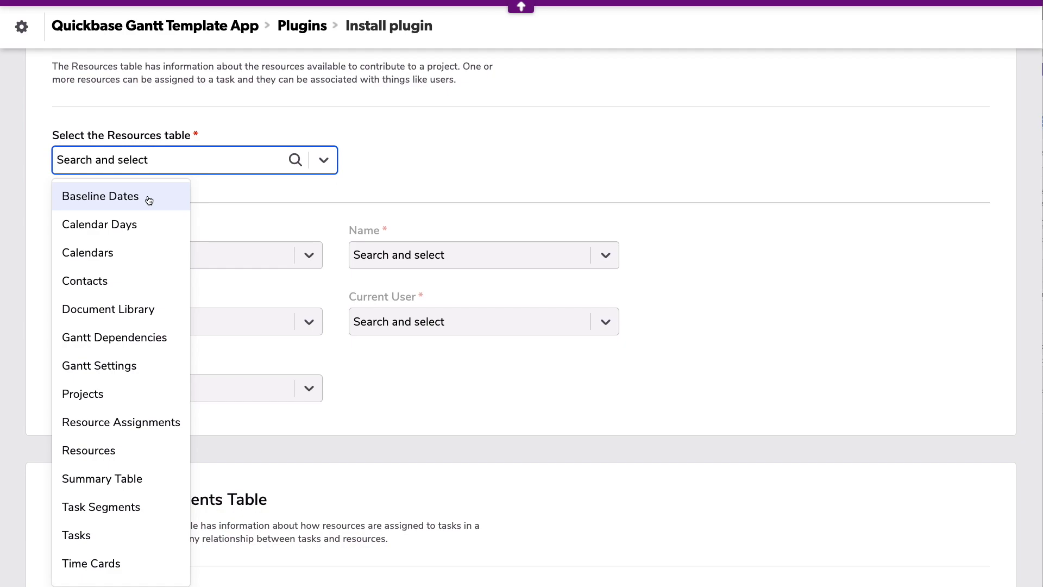
text(re)
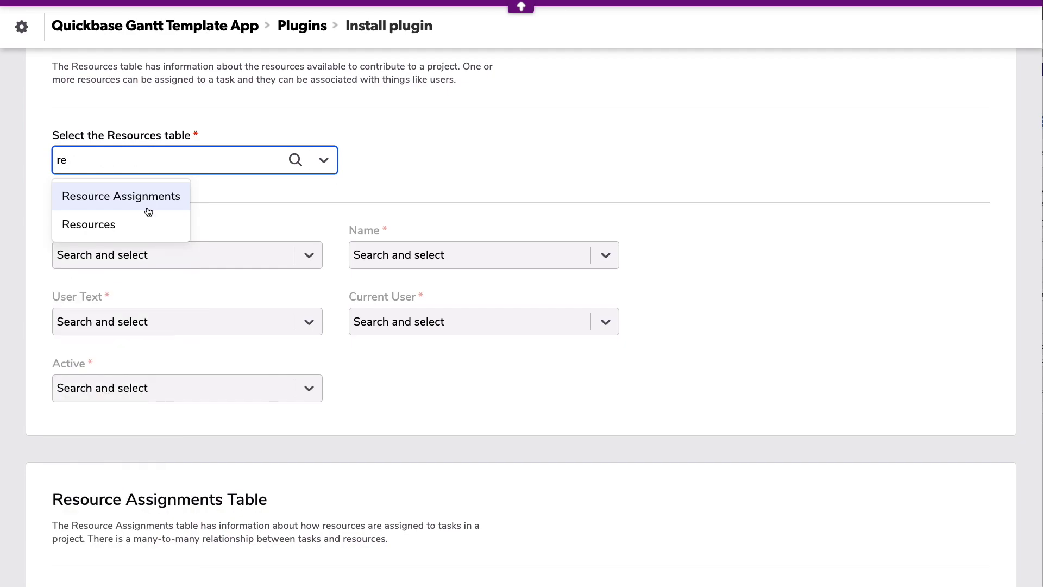
click(148, 217)
Step: Map the segments table to Task Segments and save the plugin installation
scroll(149, 217, down, 5)
scroll(149, 220, down, 3)
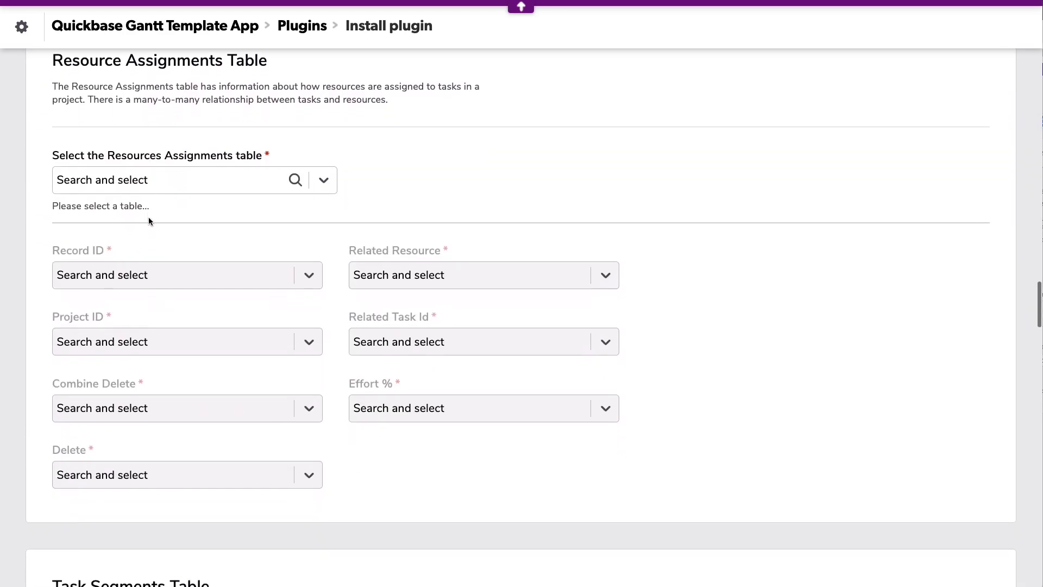
click(165, 186)
text(reso)
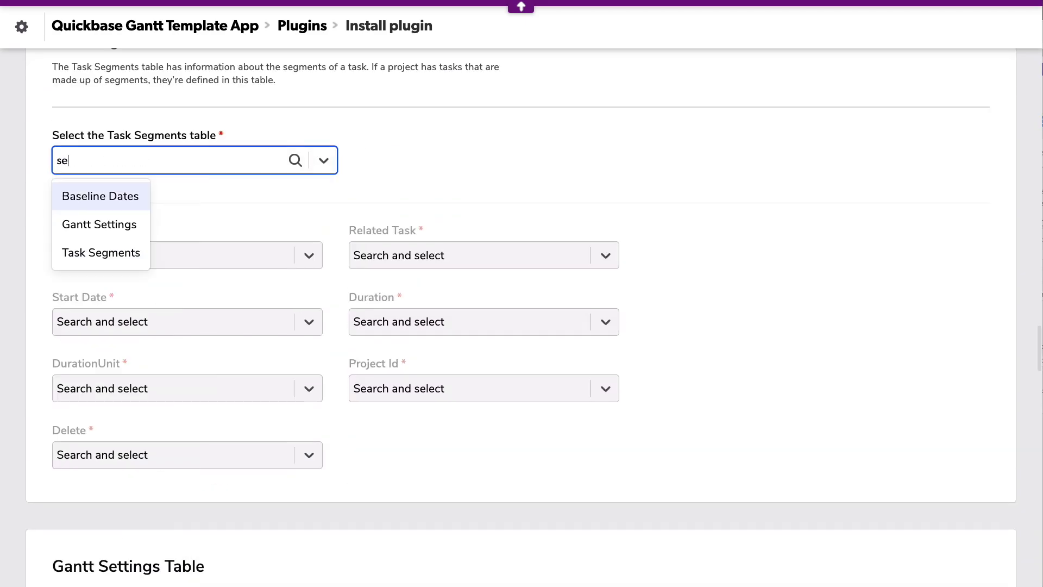
click(104, 249)
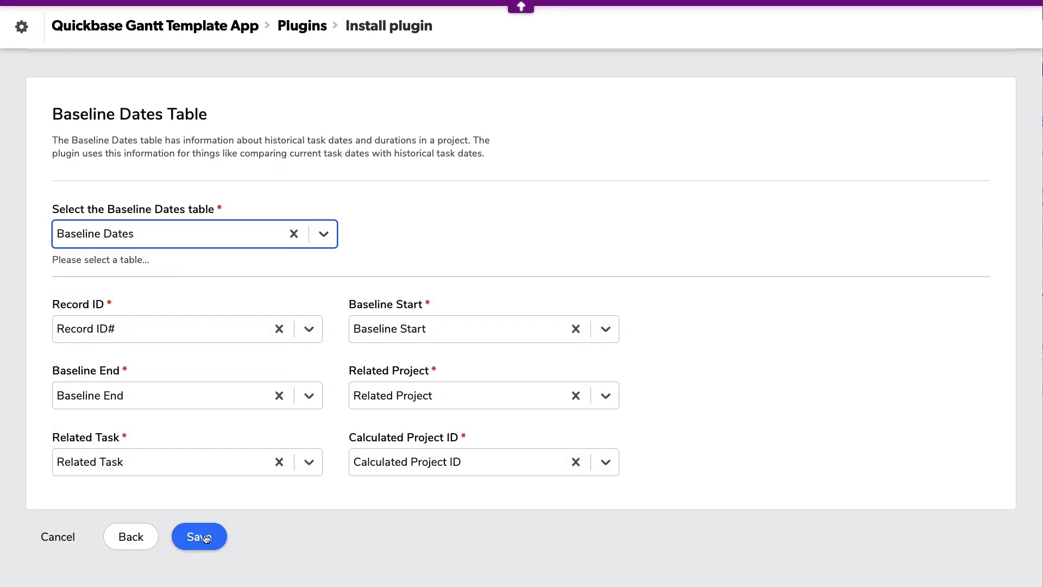
click(206, 538)
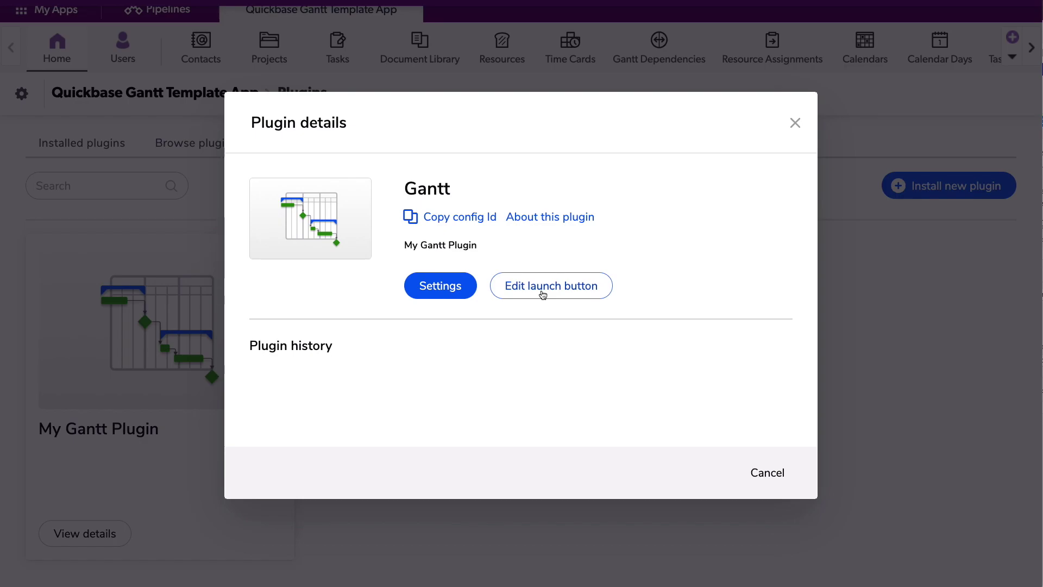
Step: Close the My Gantt Plugin details and return to the app's Default Dashboard
click(542, 292)
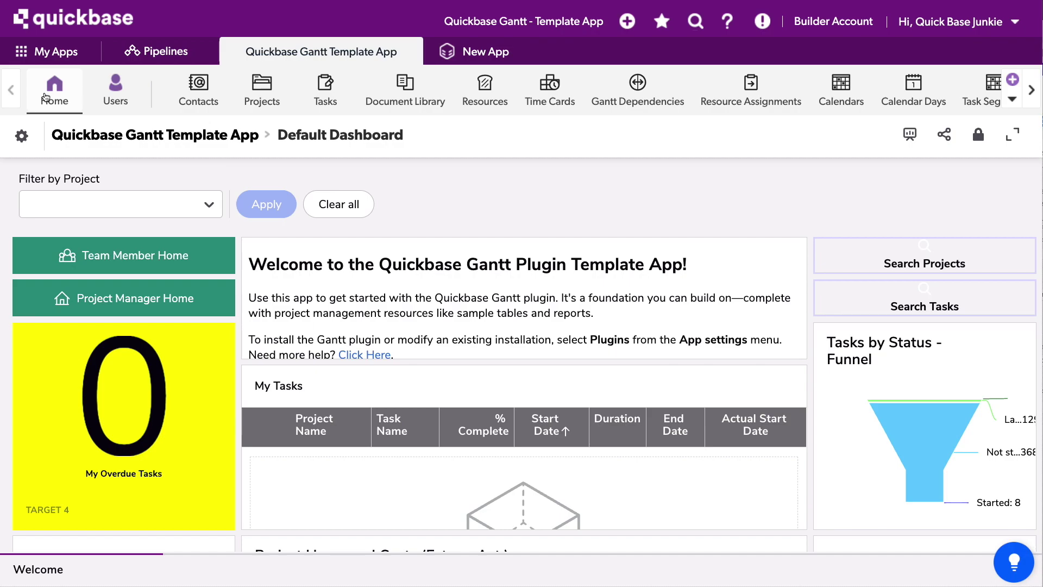
Step: Edit project 143 from the Projects table and launch its Gantt chart from the Admin tab
click(274, 95)
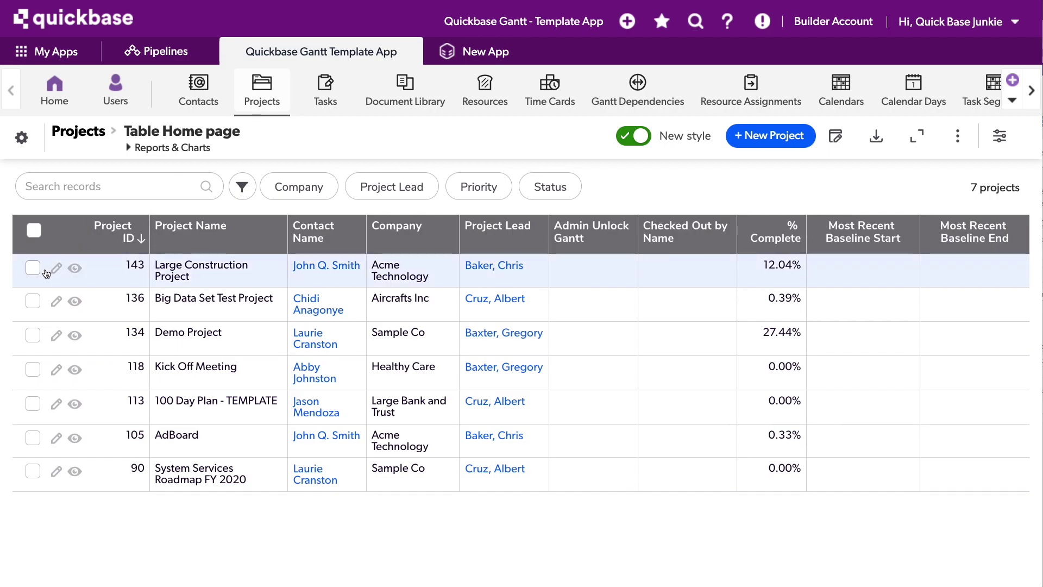
click(53, 270)
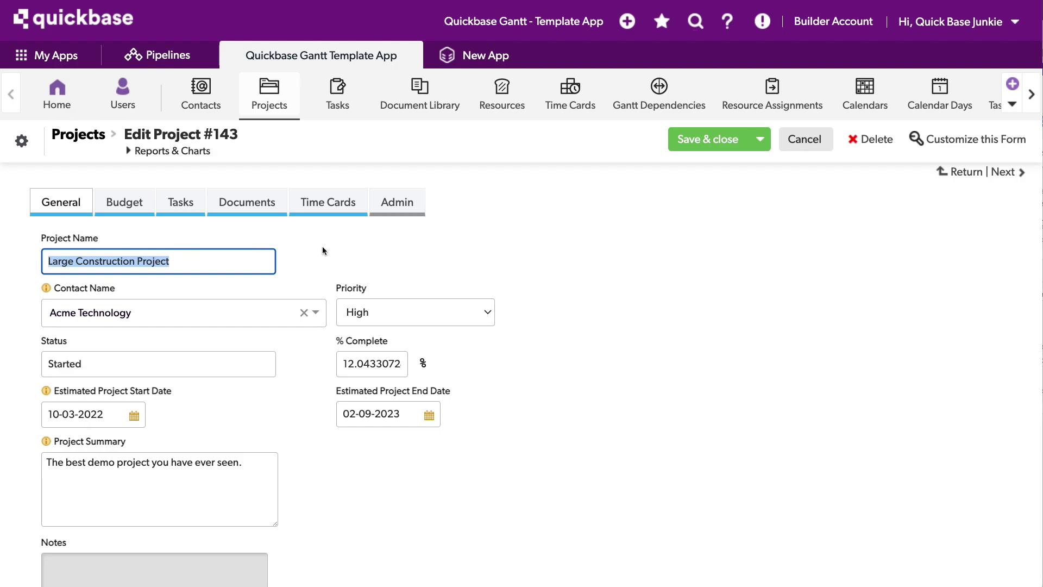
click(398, 203)
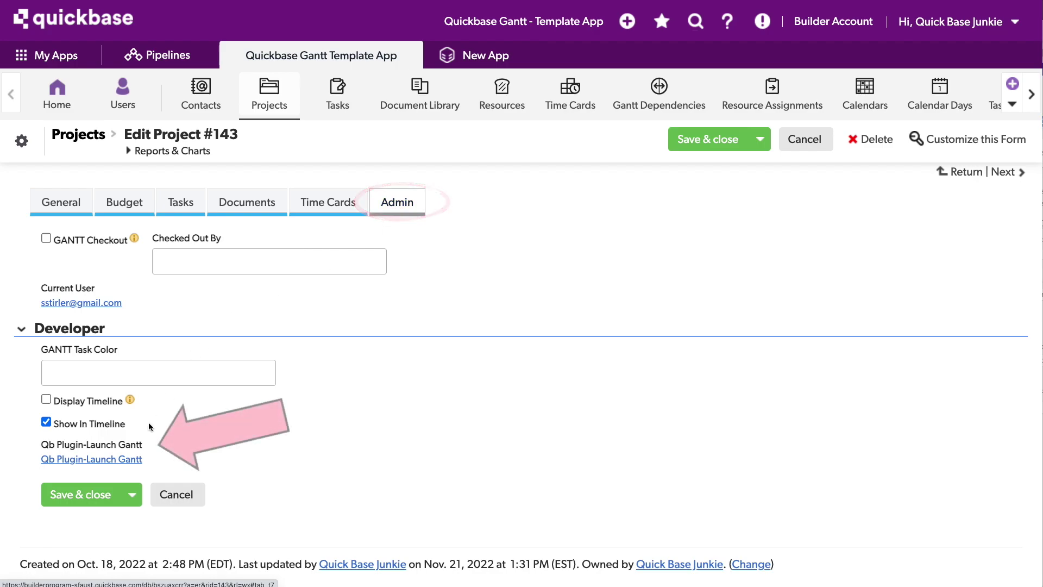
click(120, 461)
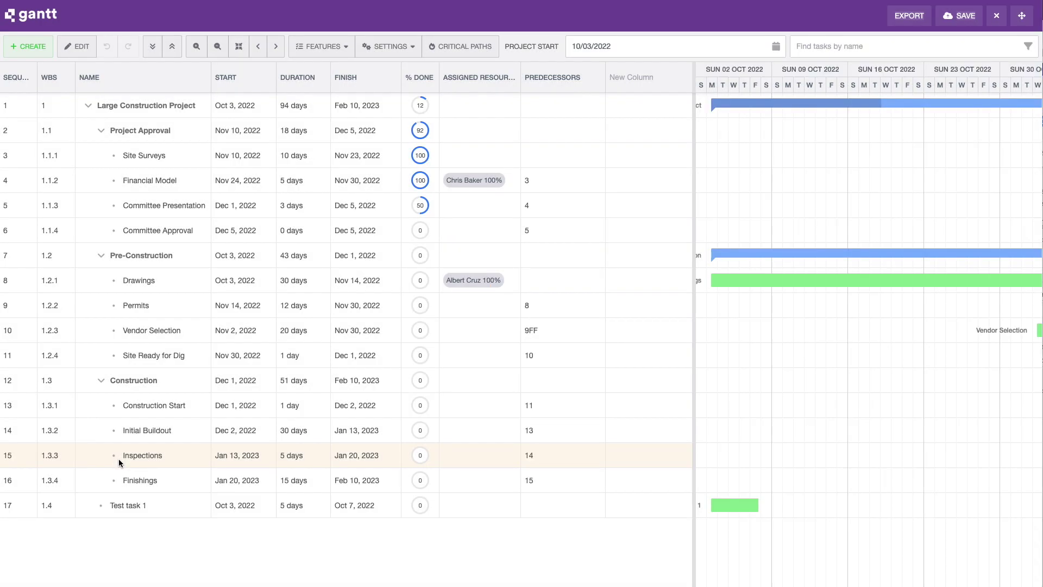
Step: Drag the grid splitter left to give the Gantt timeline more room
drag(682, 213, 458, 211)
scroll(650, 277, right, 5)
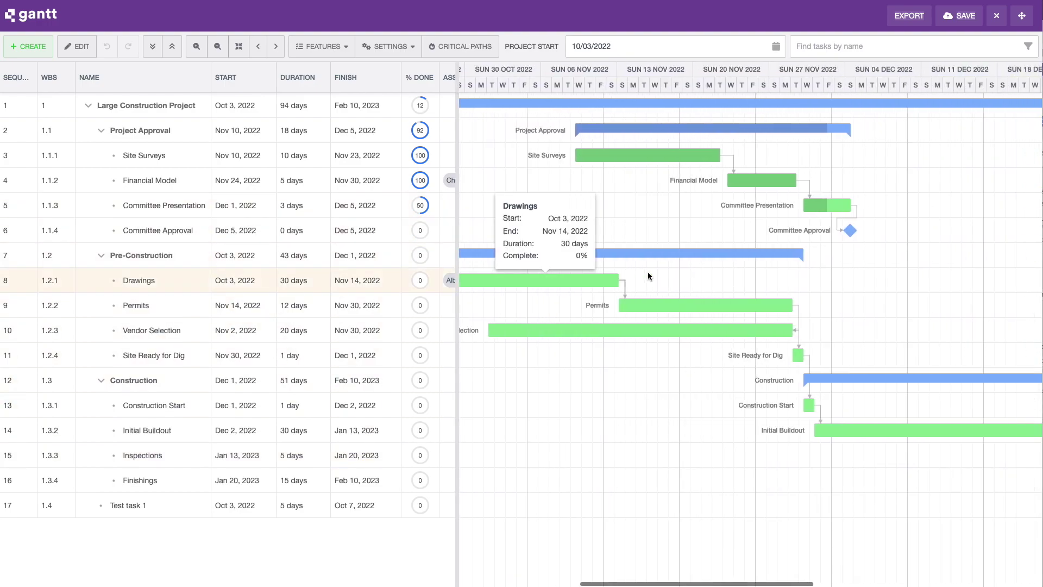
scroll(648, 276, right, 3)
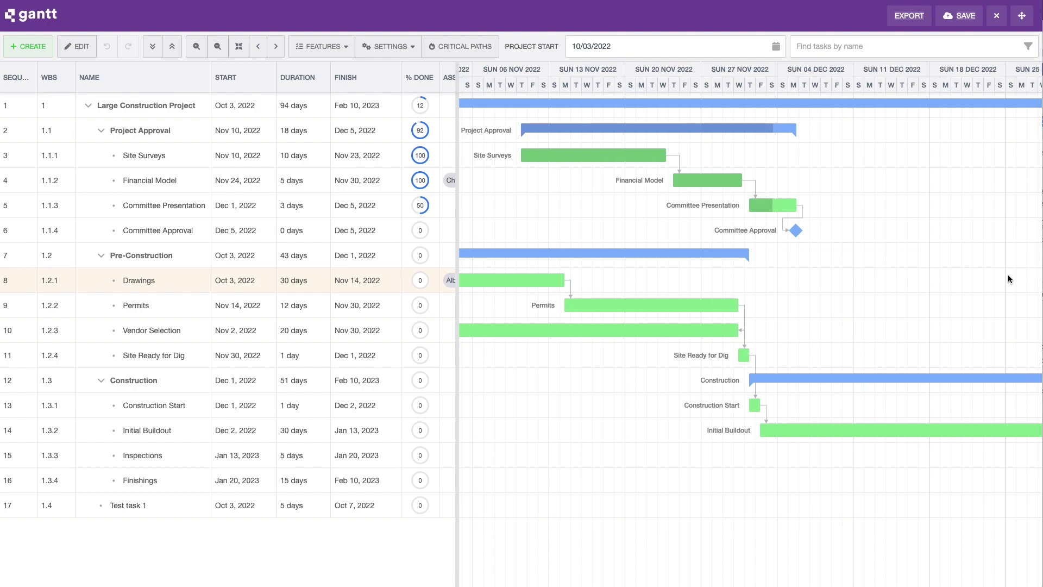
scroll(733, 293, left, 3)
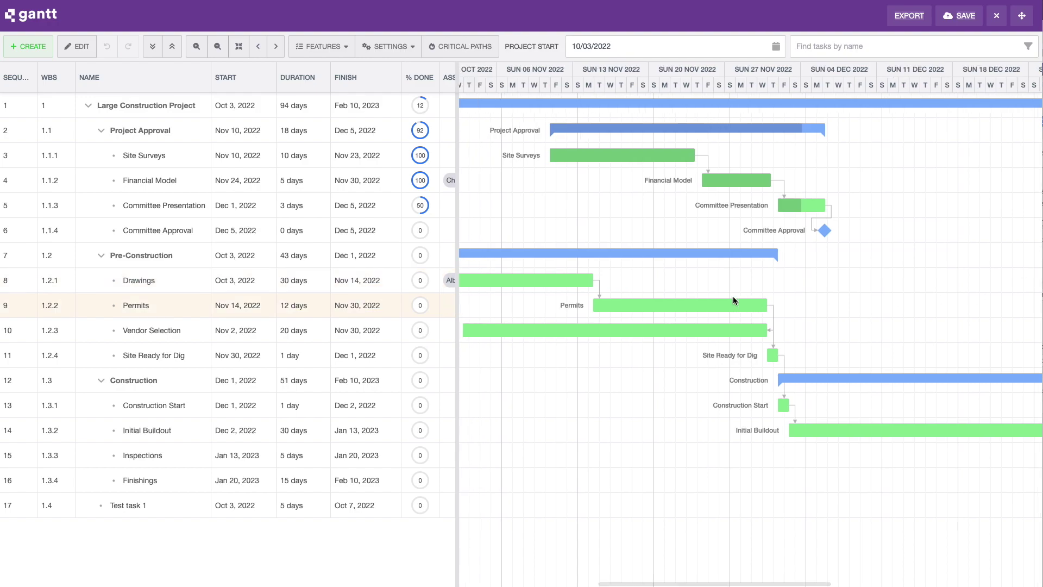
Step: Move Committee Presentation to Dec 7 and push Permits and Vendor Selection later, then select Project Approval
drag(827, 205, 891, 206)
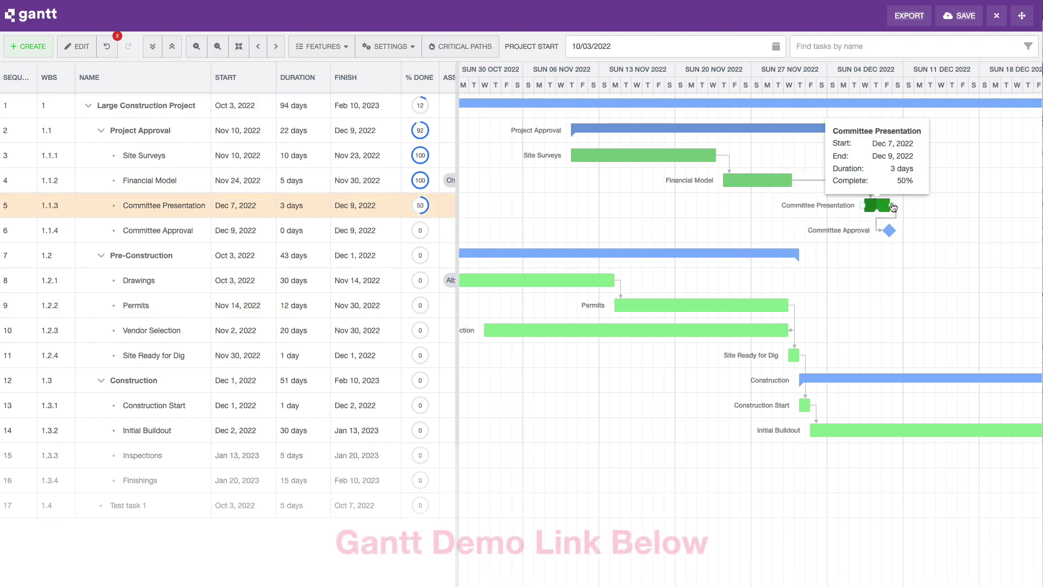
drag(743, 309, 918, 337)
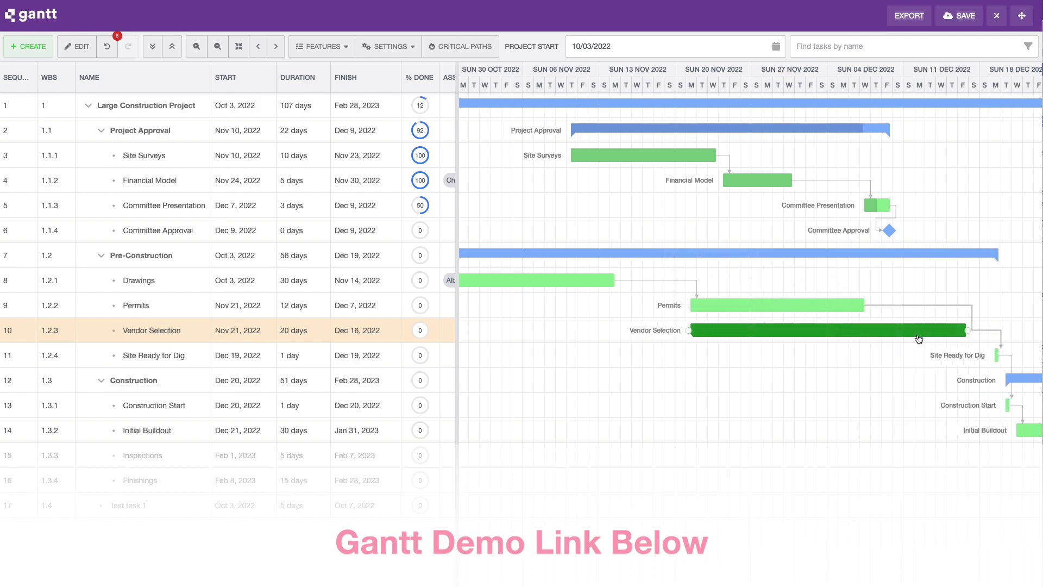
click(298, 131)
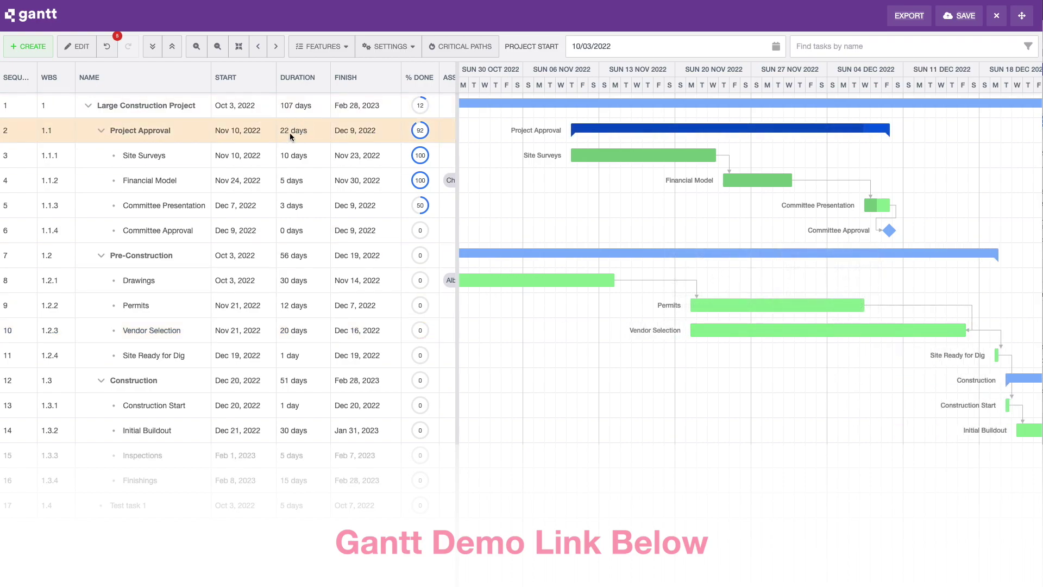
right_click(274, 135)
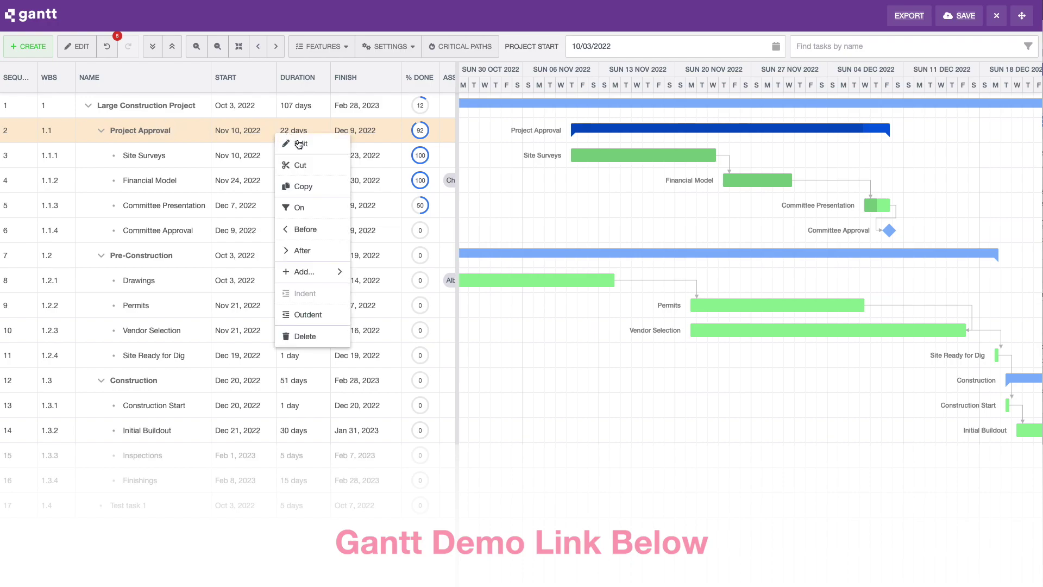
click(299, 143)
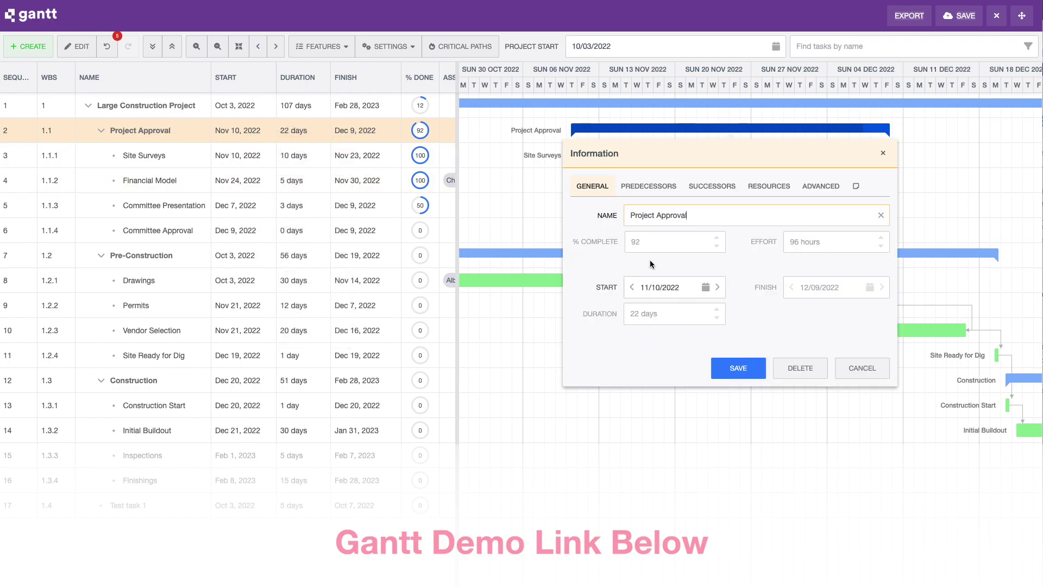
click(675, 185)
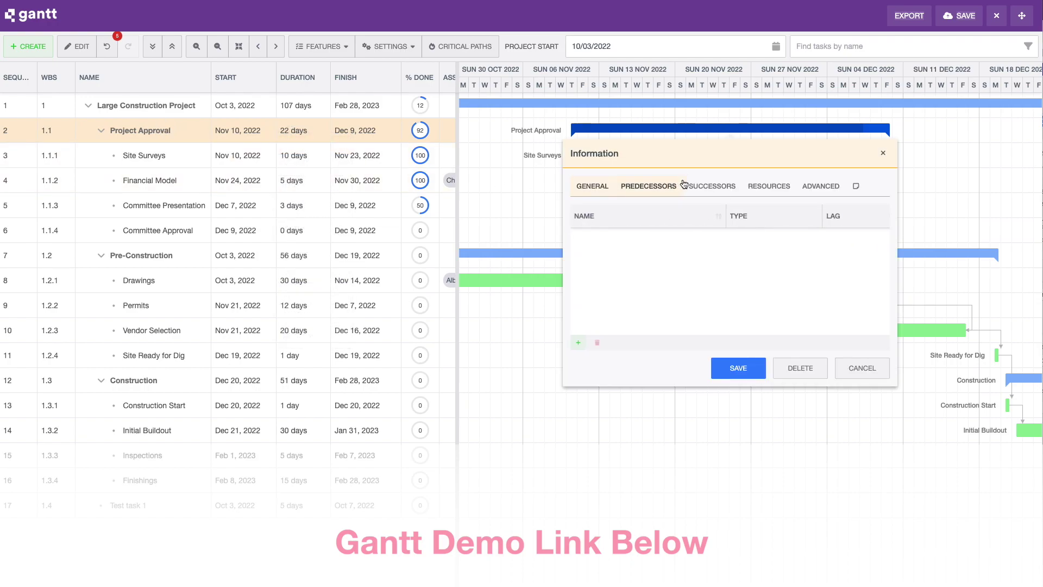
click(607, 186)
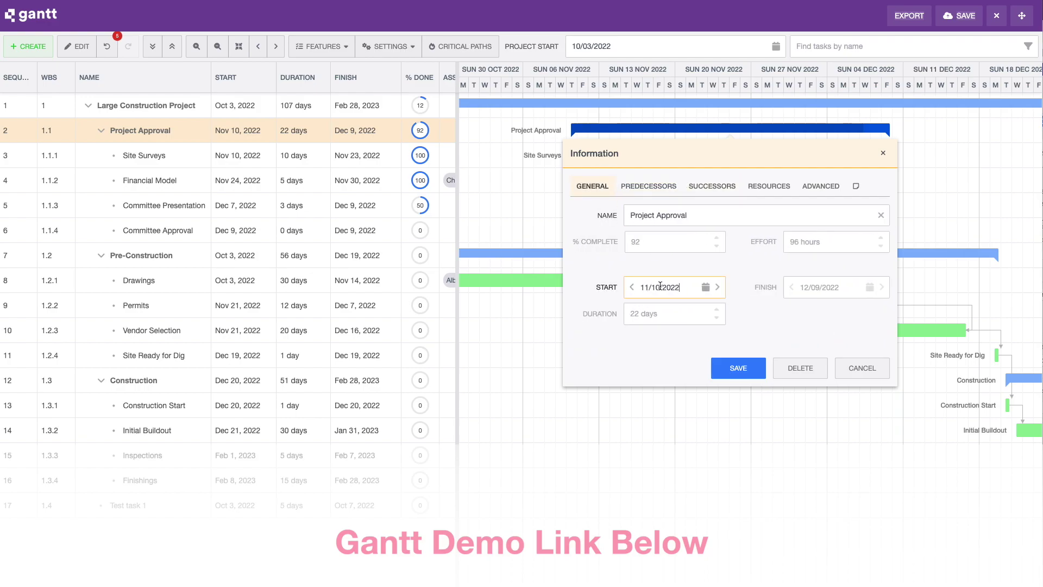
key(Return)
click(424, 105)
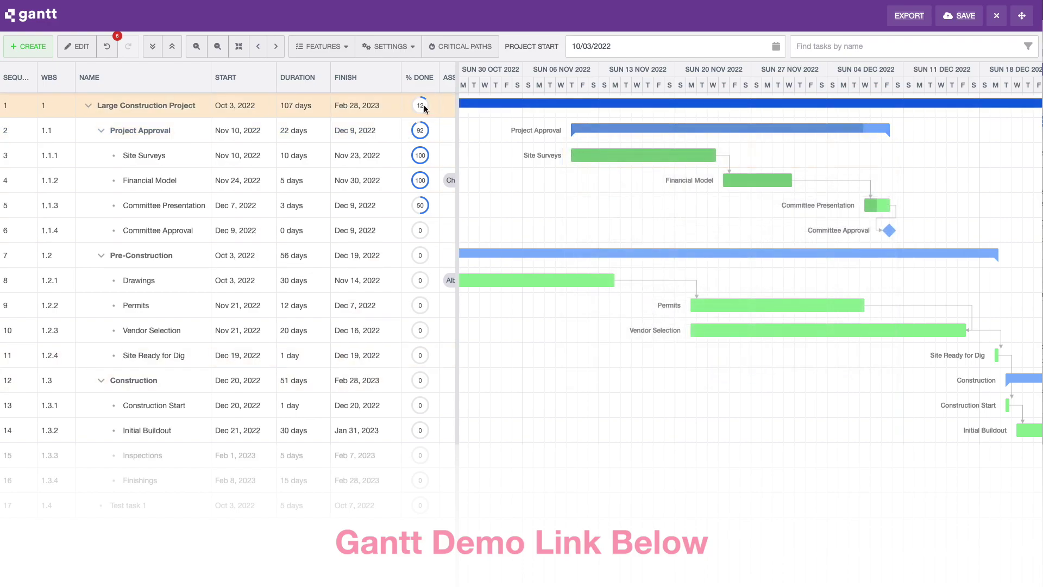